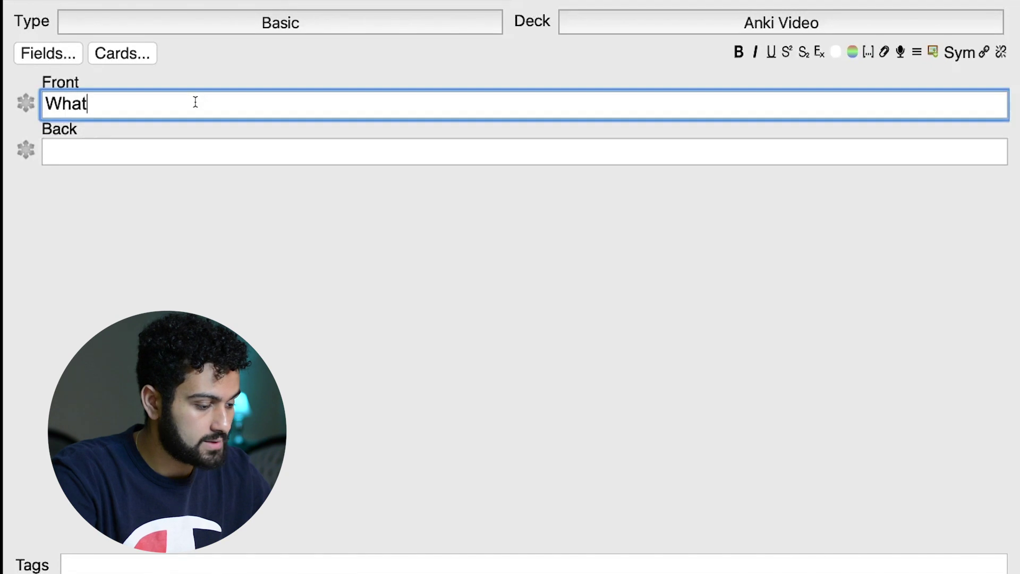
- Add a Basic card 'What is the powerhouse of the cell' answered 'The mitochondria'
text(is the powerh)
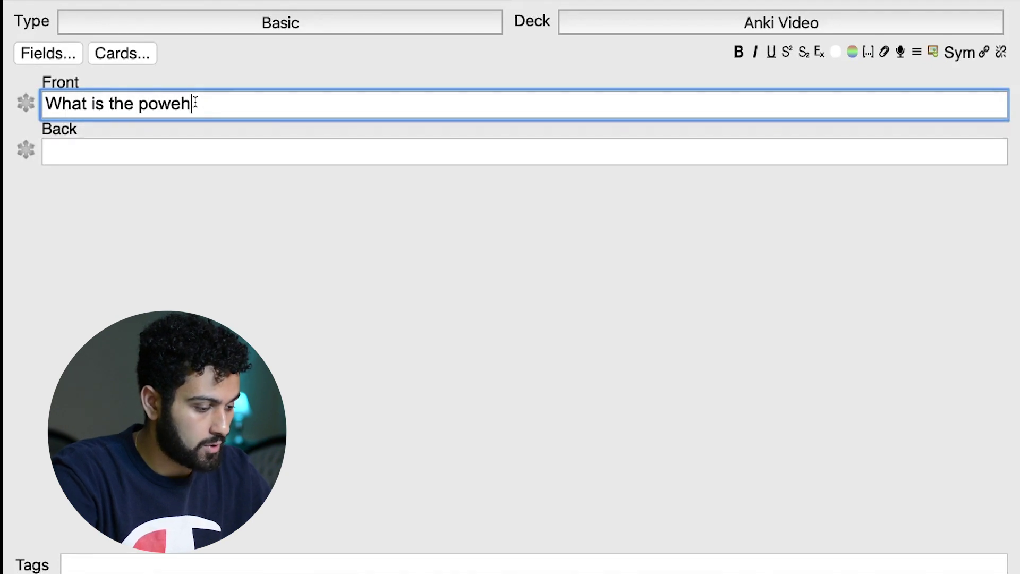
text(ouse of the cell)
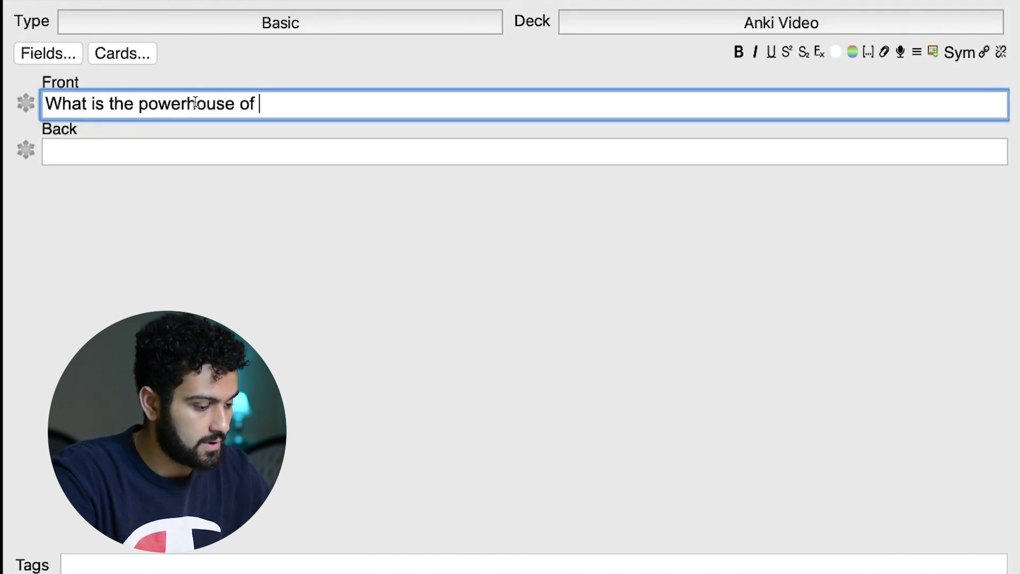
click(166, 142)
text(The mitochondria)
key(ctrl+Return)
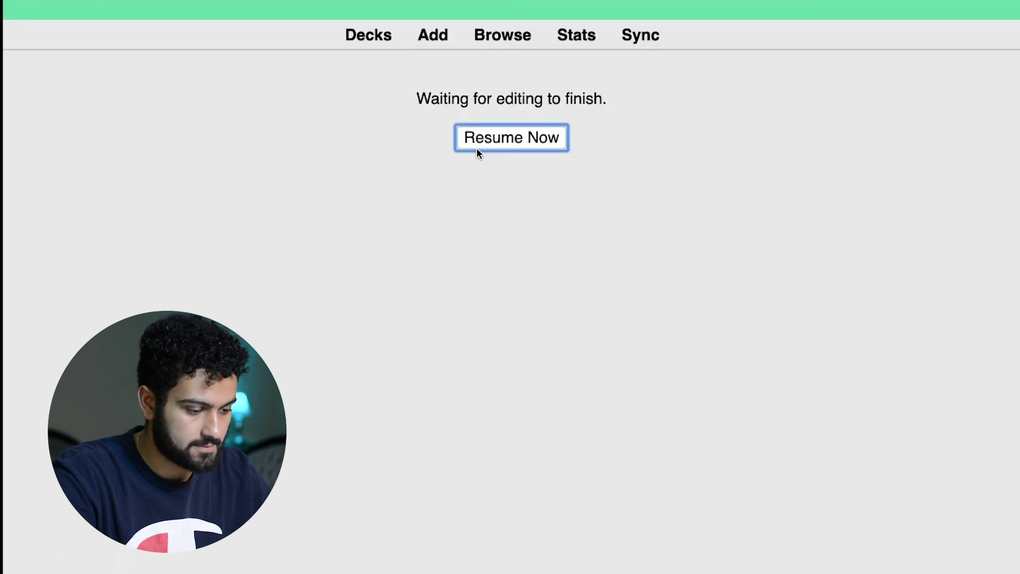
- Study the Anki Video deck, reveal the answer and grade the card Good
click(478, 148)
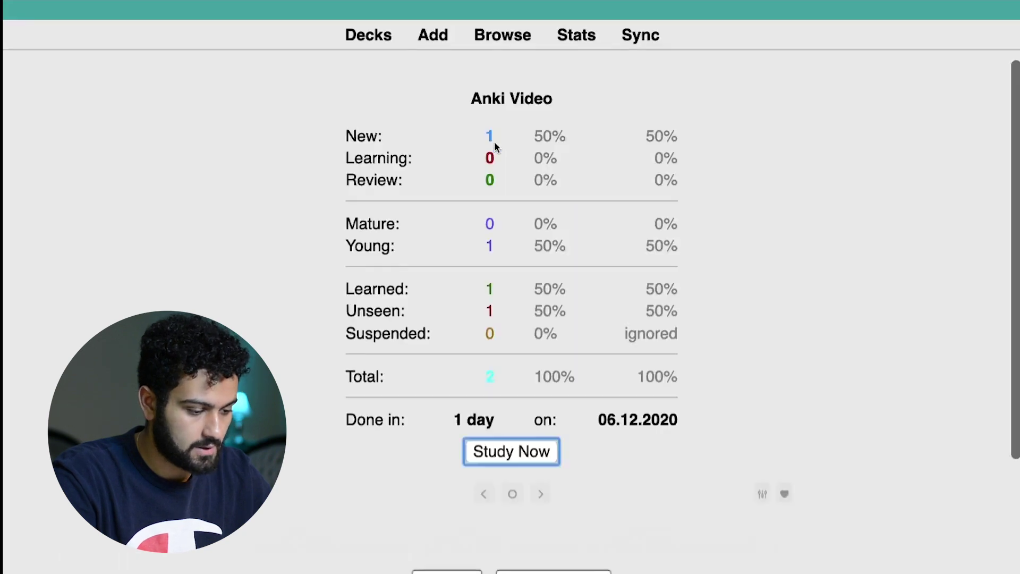
key(s)
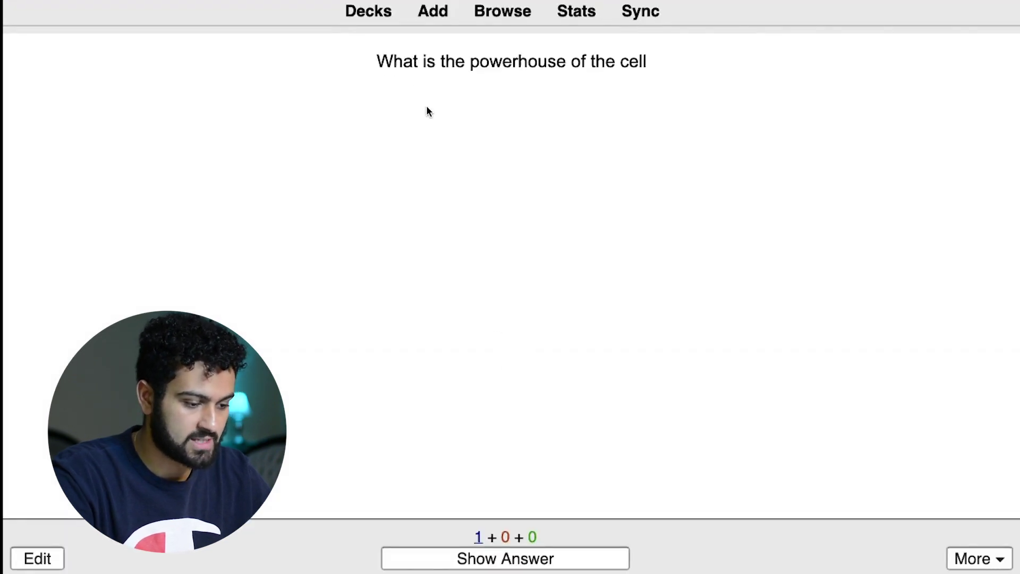
key(space)
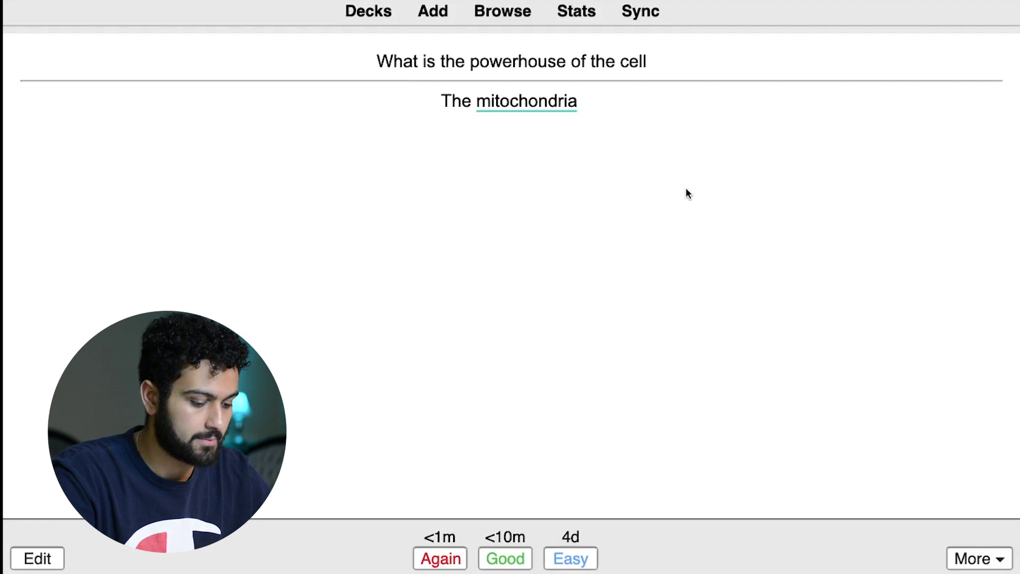
key(space)
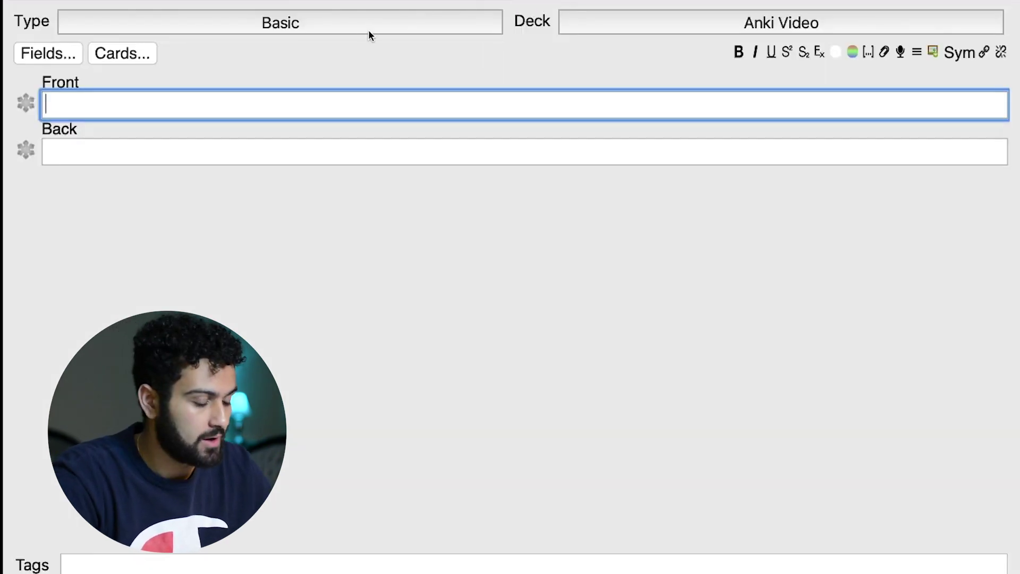
- Switch the note type to Cloze
click(353, 23)
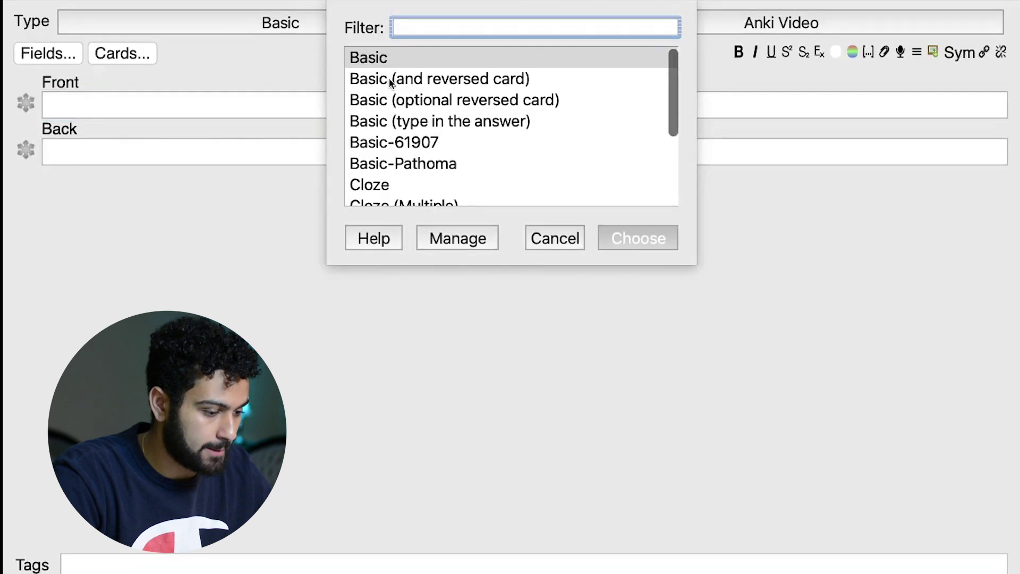
click(403, 189)
click(641, 237)
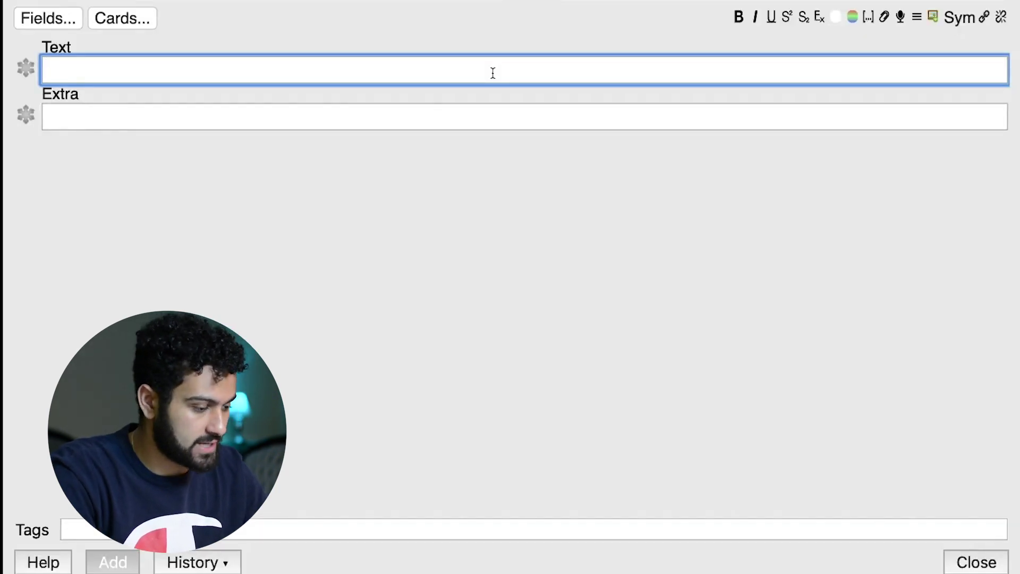
- Paste 'The mitochondria is the powerhouse of the cell', cloze mitochondria, and review it as Good
text(The mitochondria is the powerhouse of the cell)
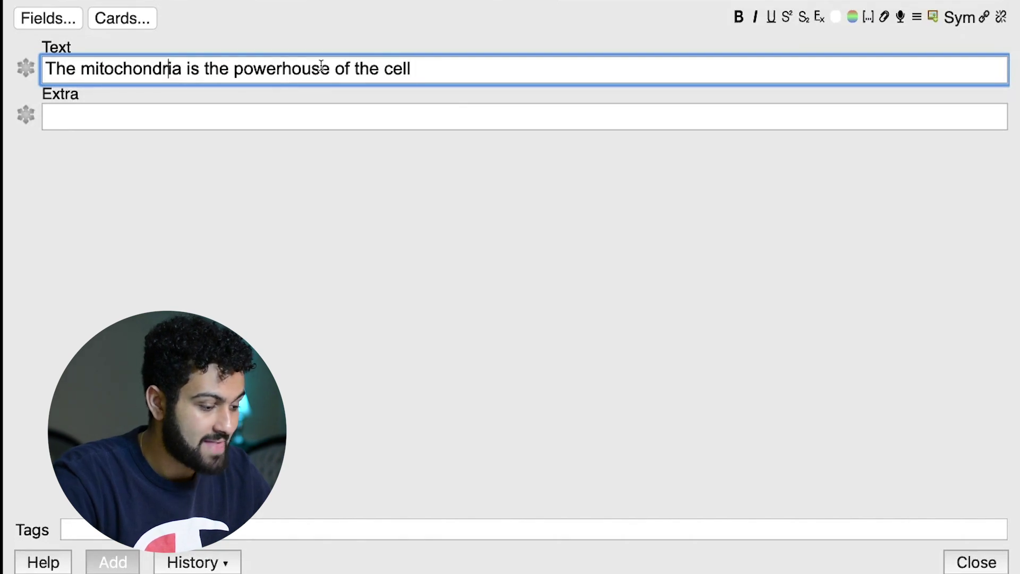
double_click(126, 63)
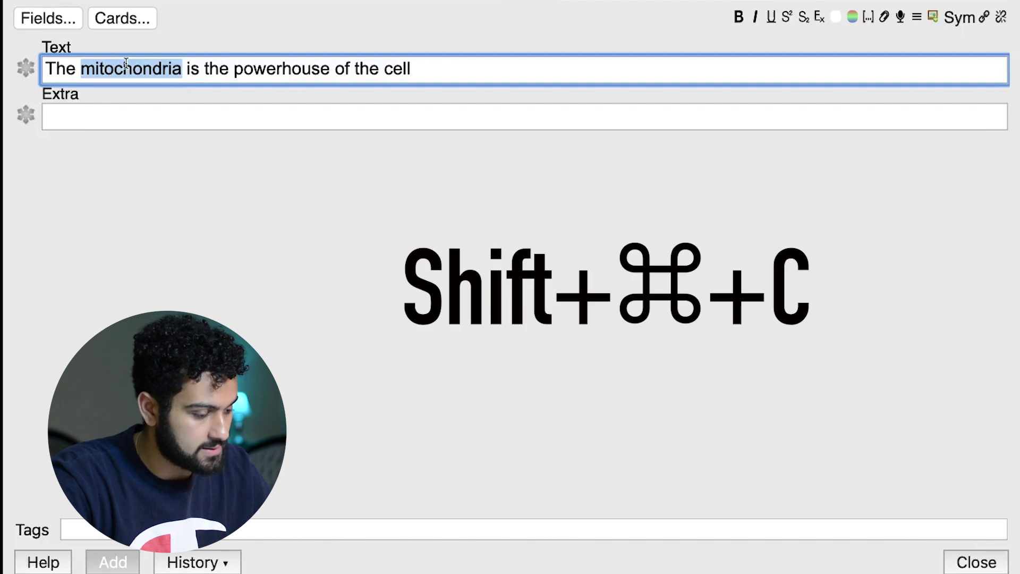
key(super+shift+c)
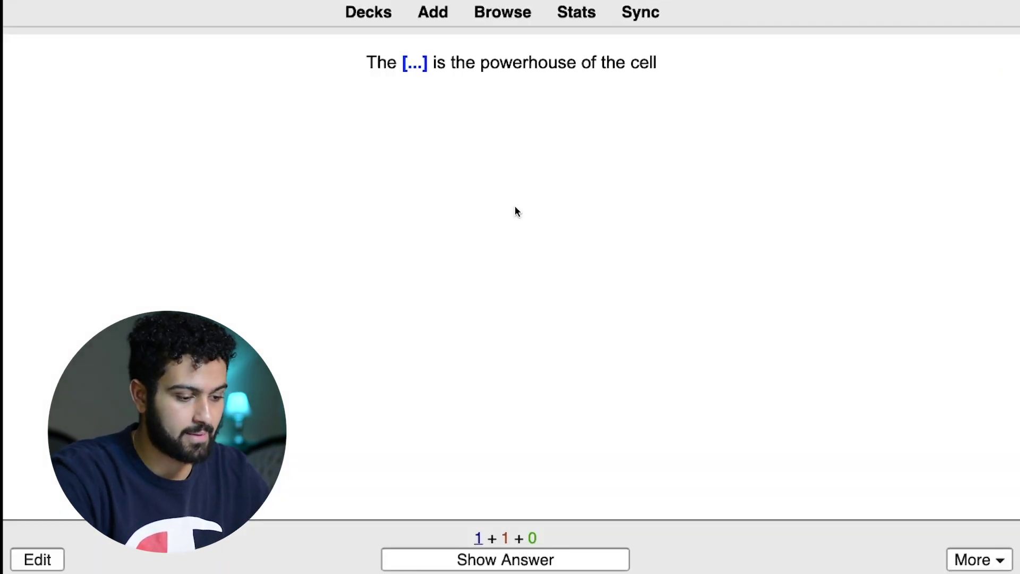
key(space)
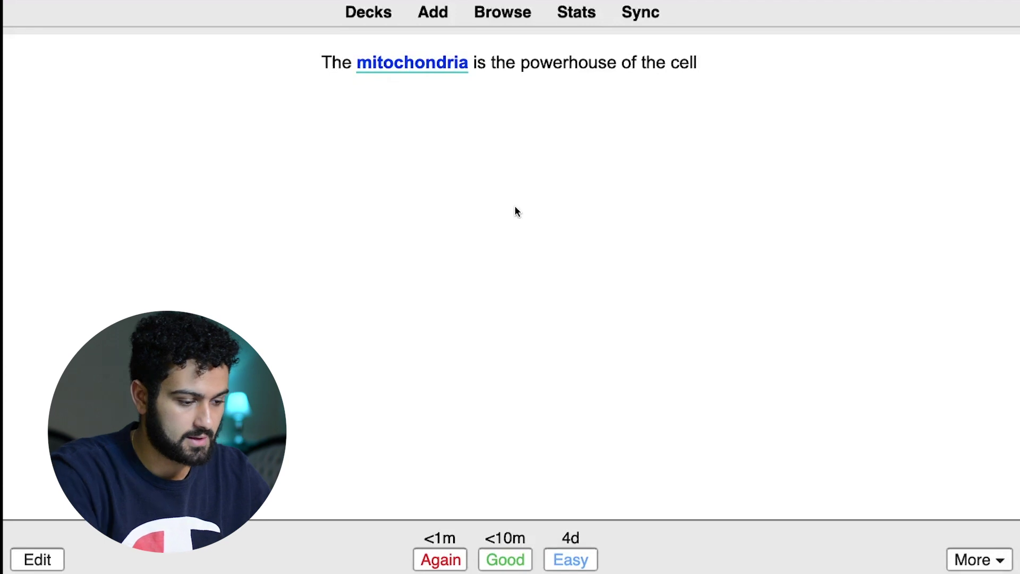
key(space)
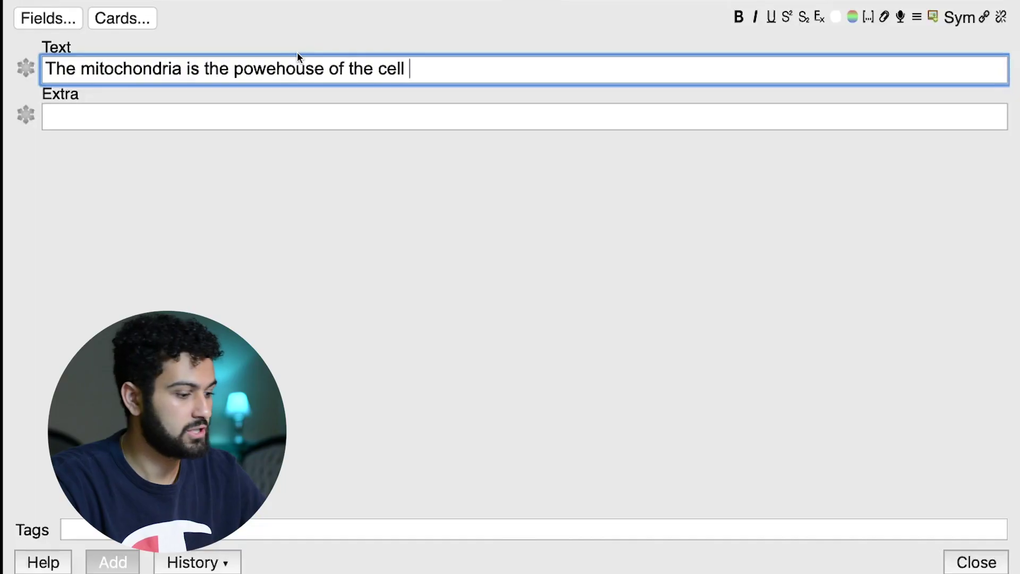
- Make mitochondria, powehouse and cell cloze deletions c1, c2 and c3
double_click(151, 70)
key(super+shift+c)
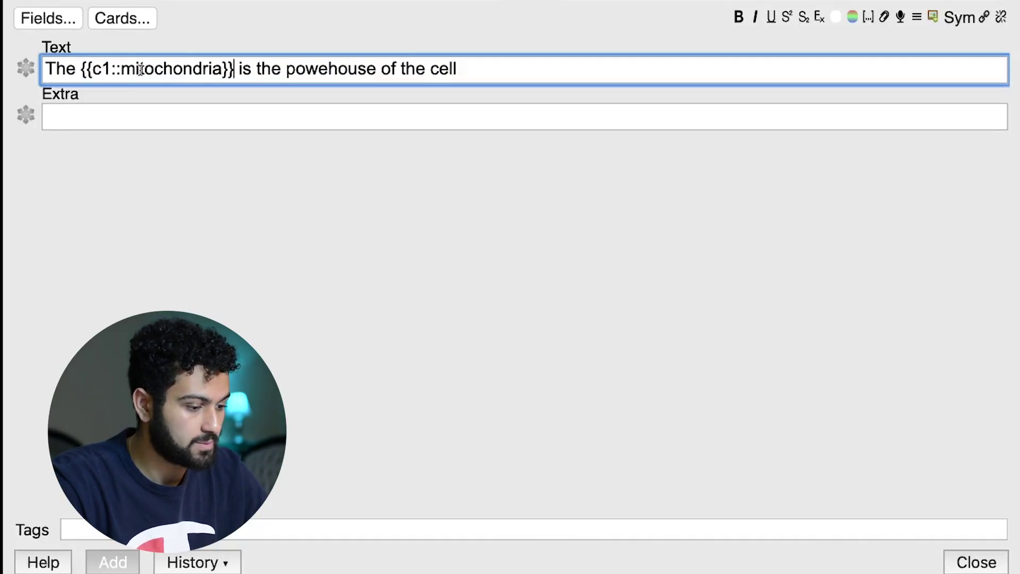
double_click(329, 70)
key(super+shift+c)
double_click(486, 70)
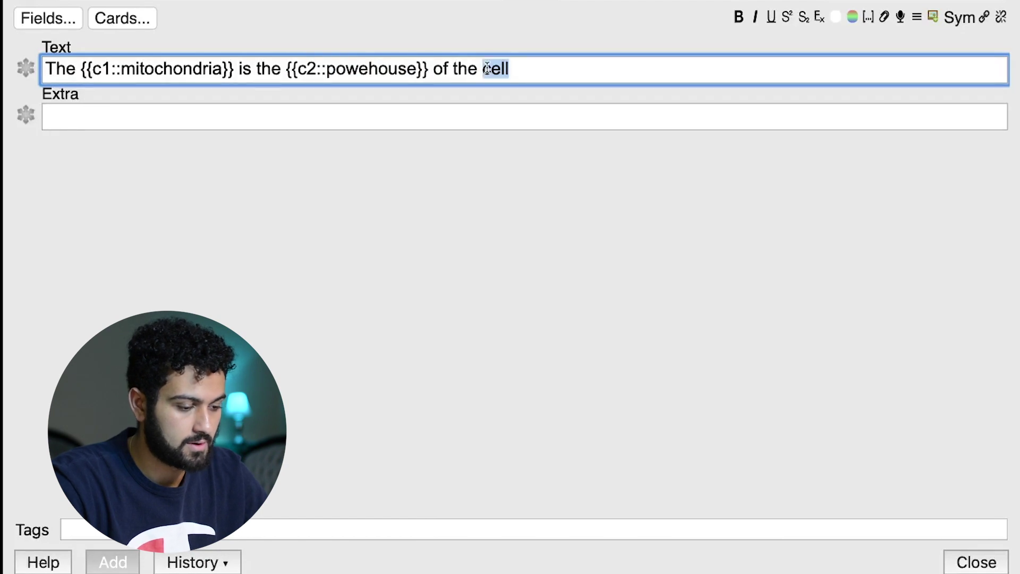
key(super+shift+c)
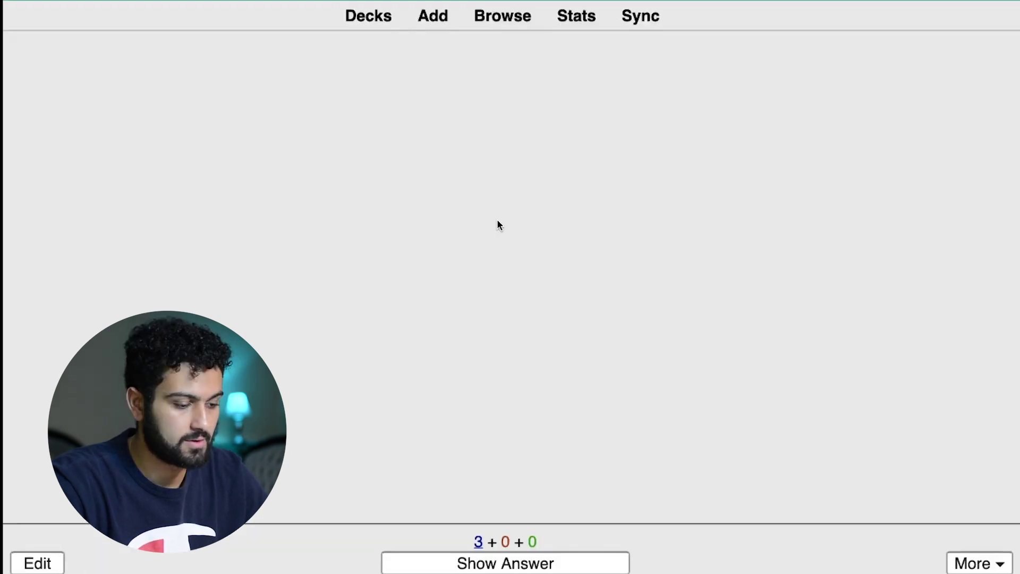
- Review the mitochondria and powehouse cards, grading each Good
key(space)
key(space)
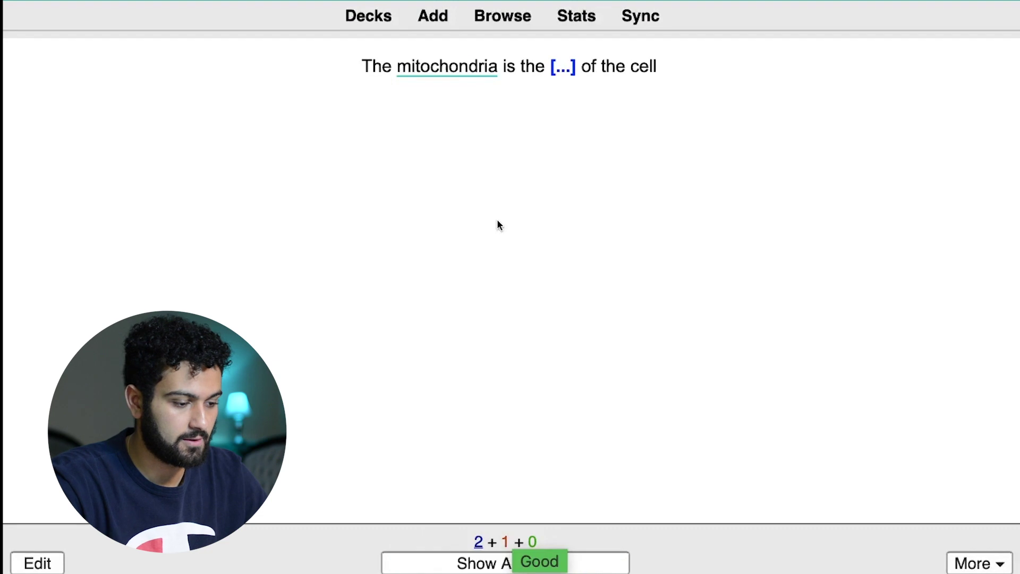
key(space)
key(space)
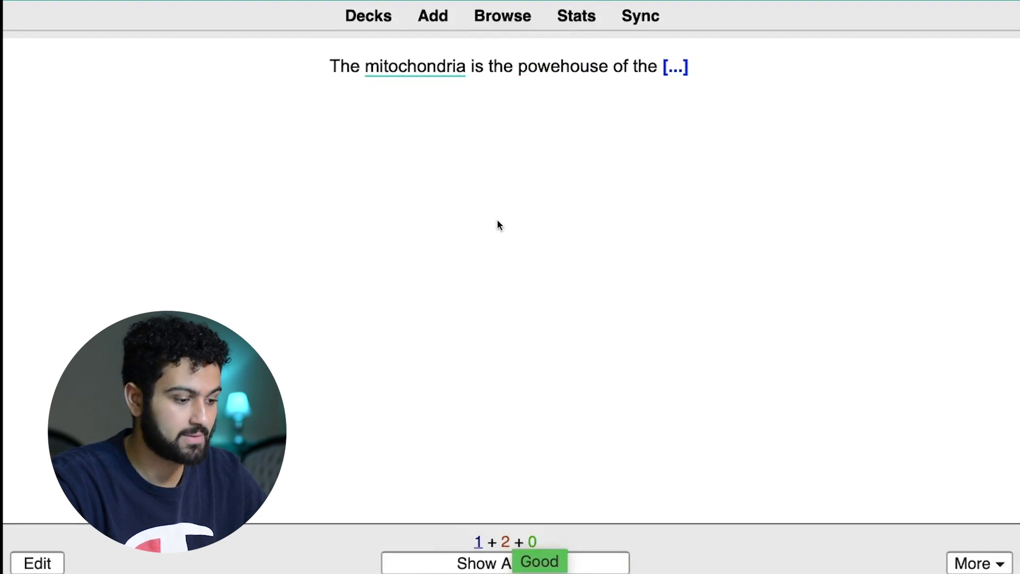
key(space)
key(space)
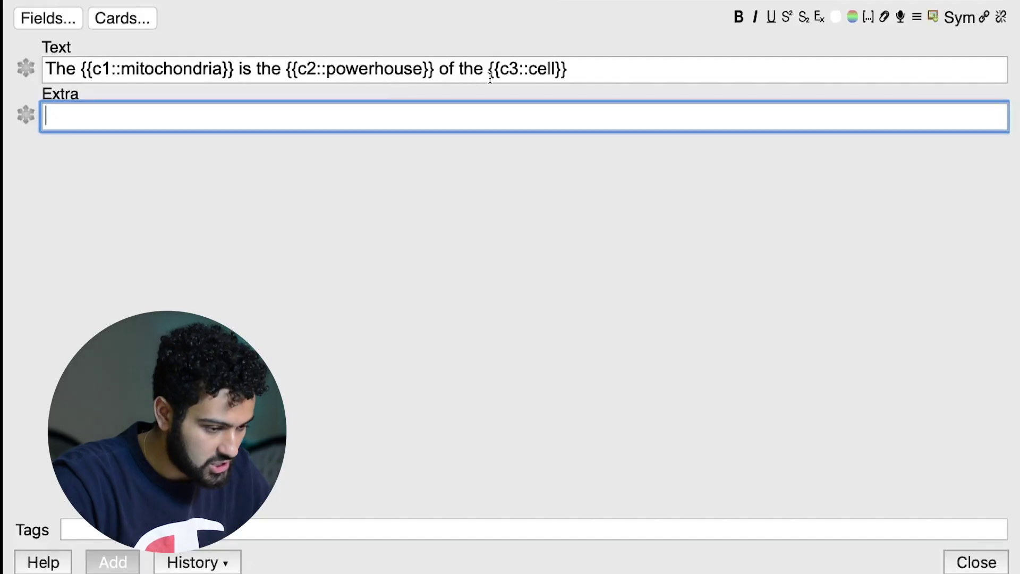
- Renumber the cell cloze to c2, give mitochondria the hint 'the best organelle', and add the note
click(518, 70)
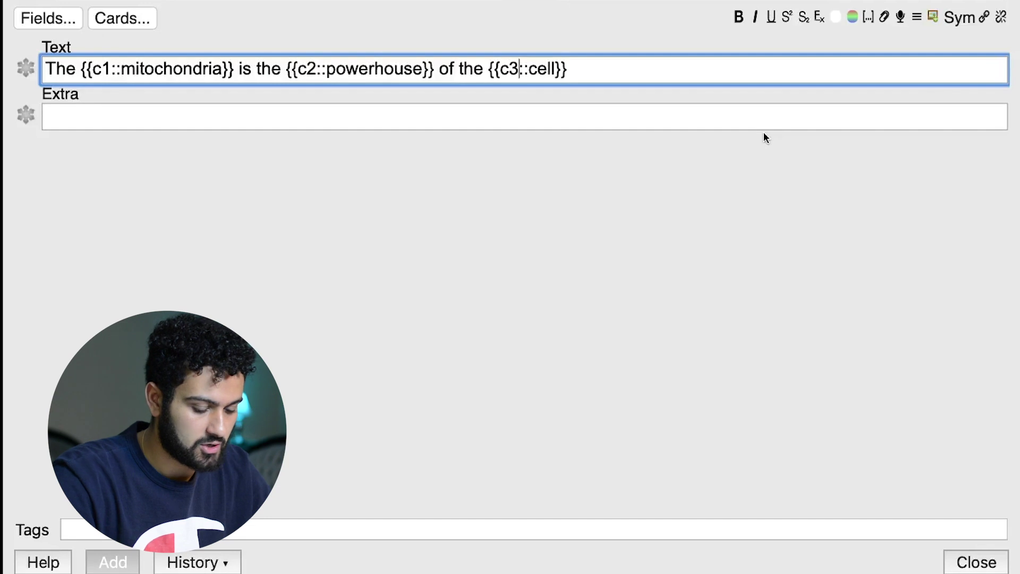
key(BackSpace)
text(2)
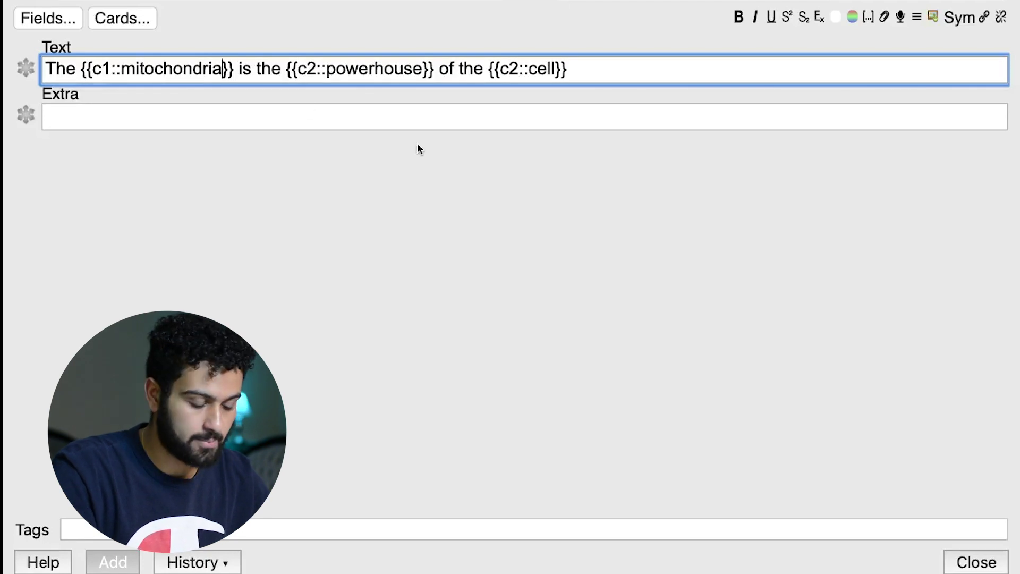
text(::)
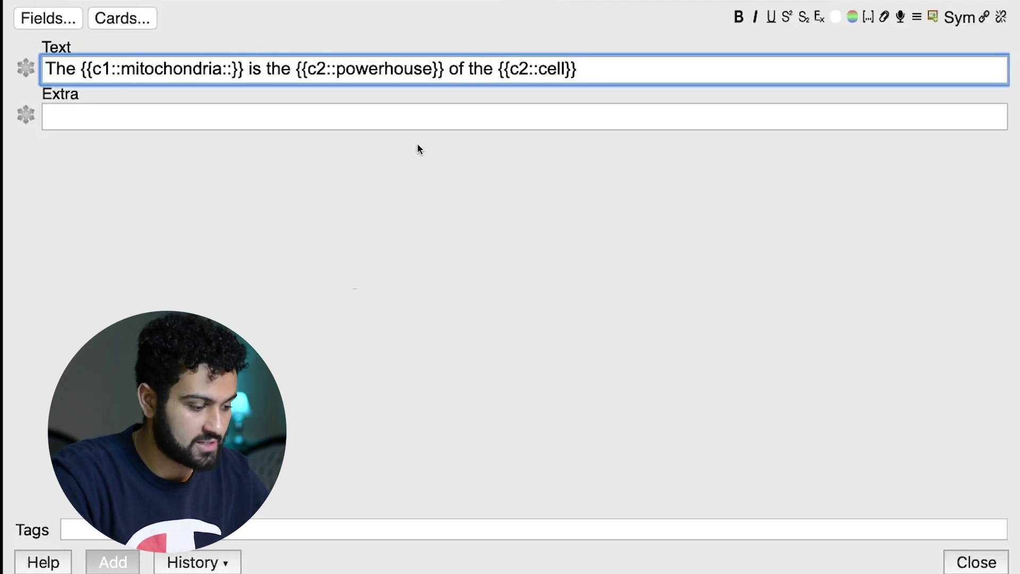
text(the best org)
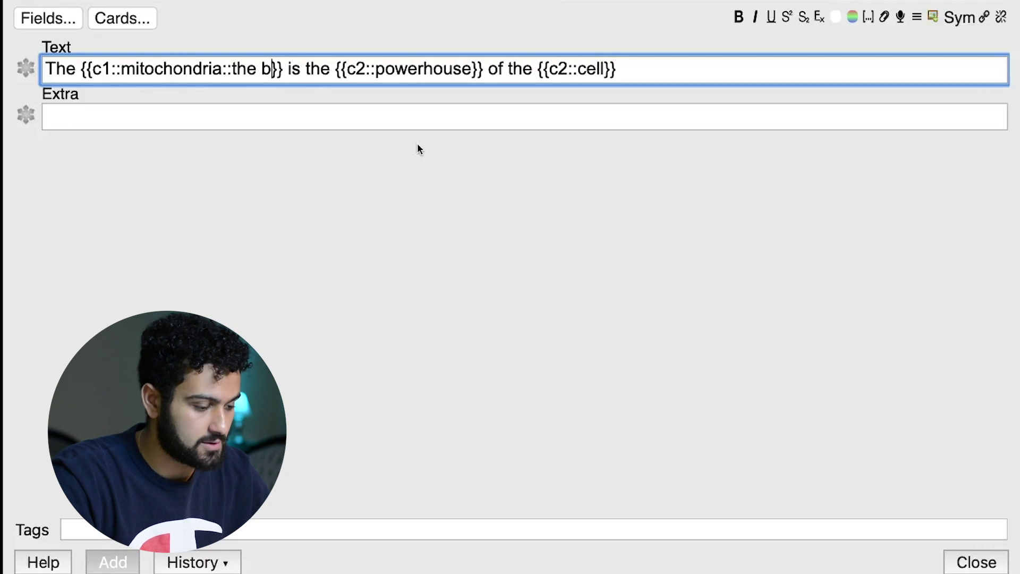
text(anelle)
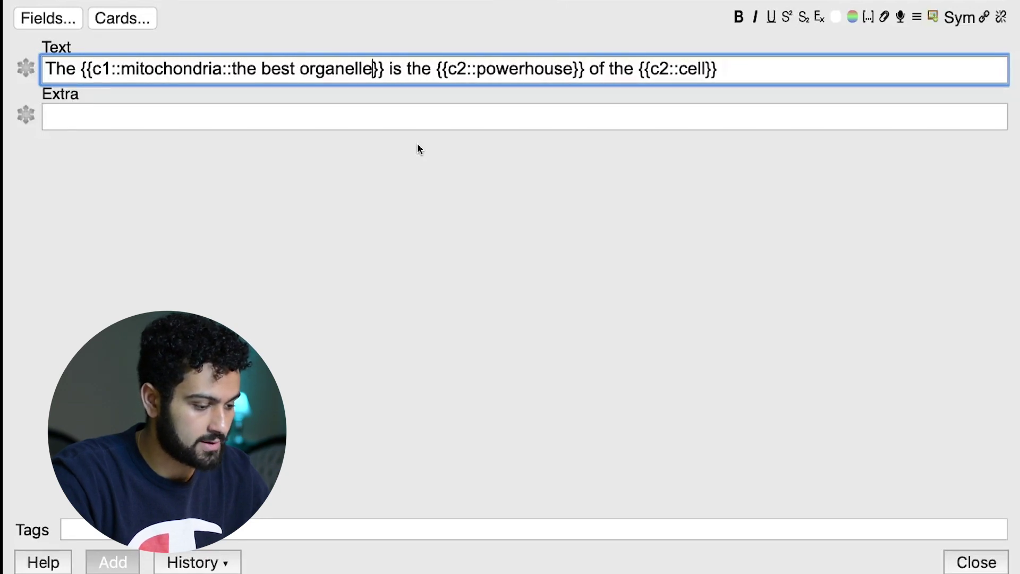
click(113, 562)
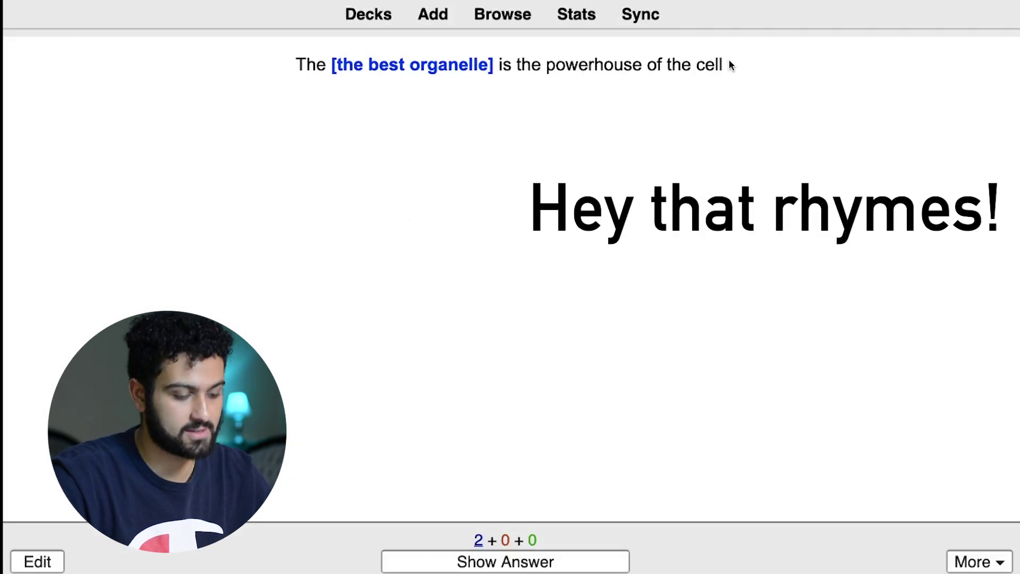
- Reveal each of the two mitochondria cloze cards and grade both Good
key(space)
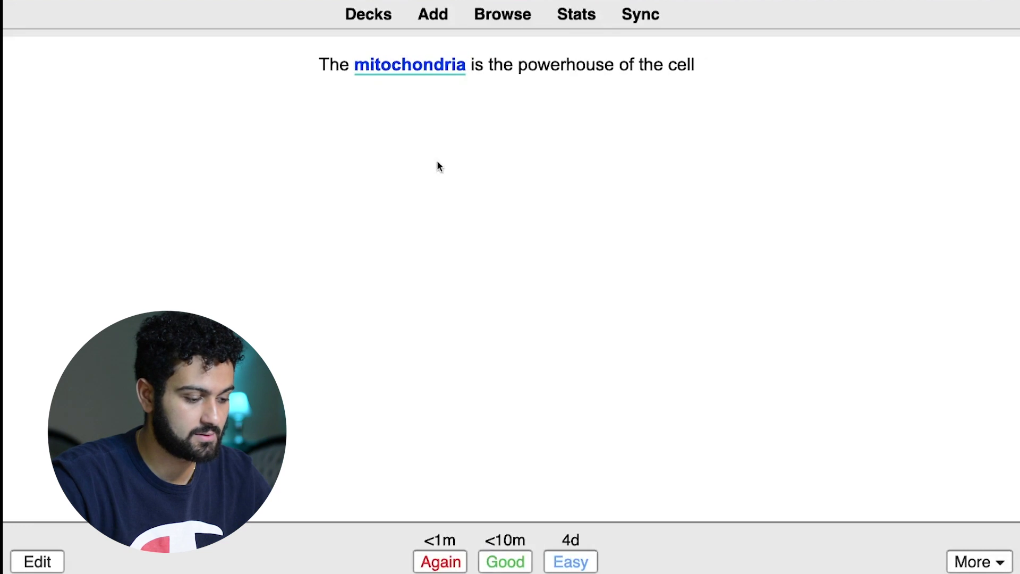
key(space)
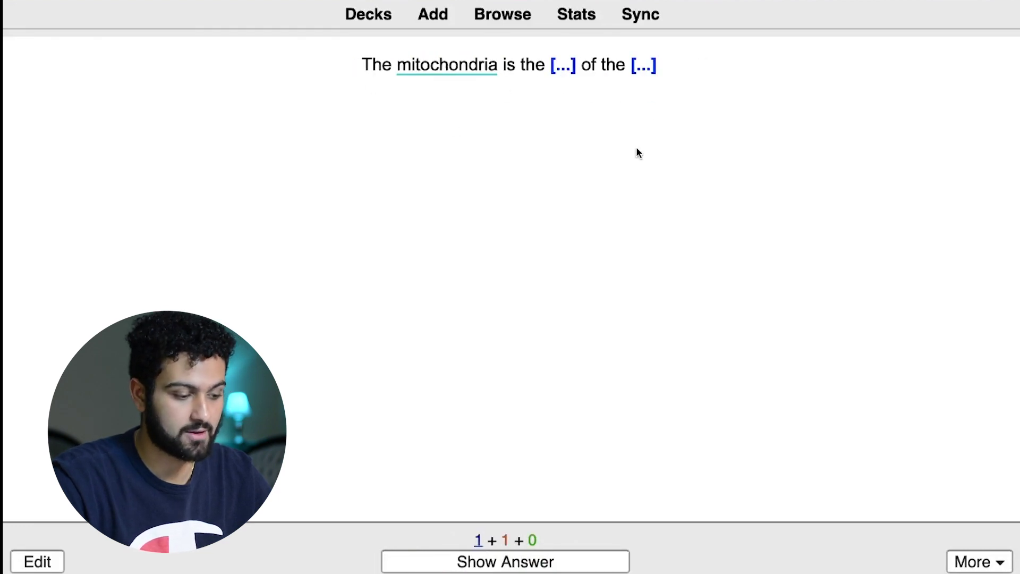
key(space)
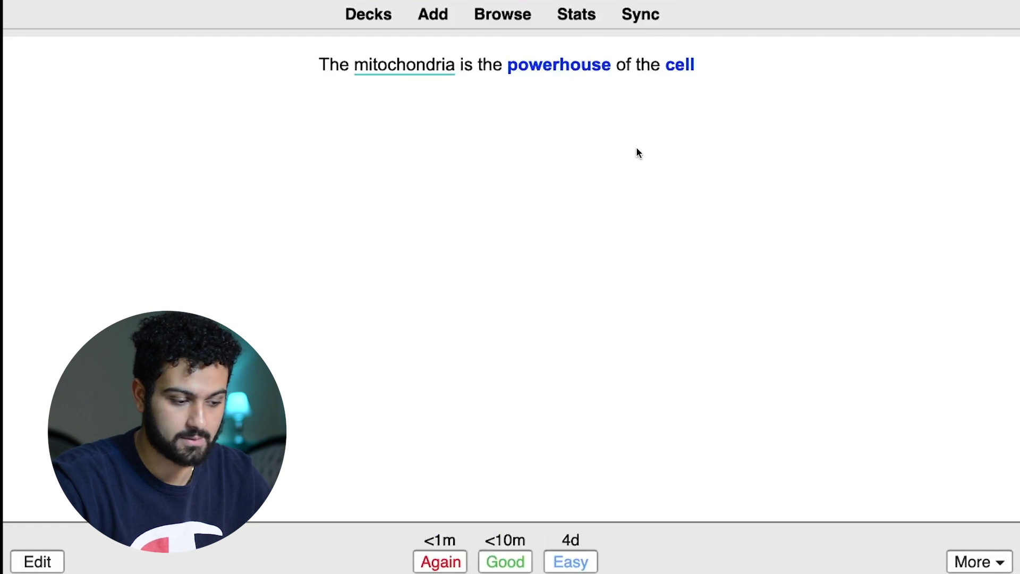
key(space)
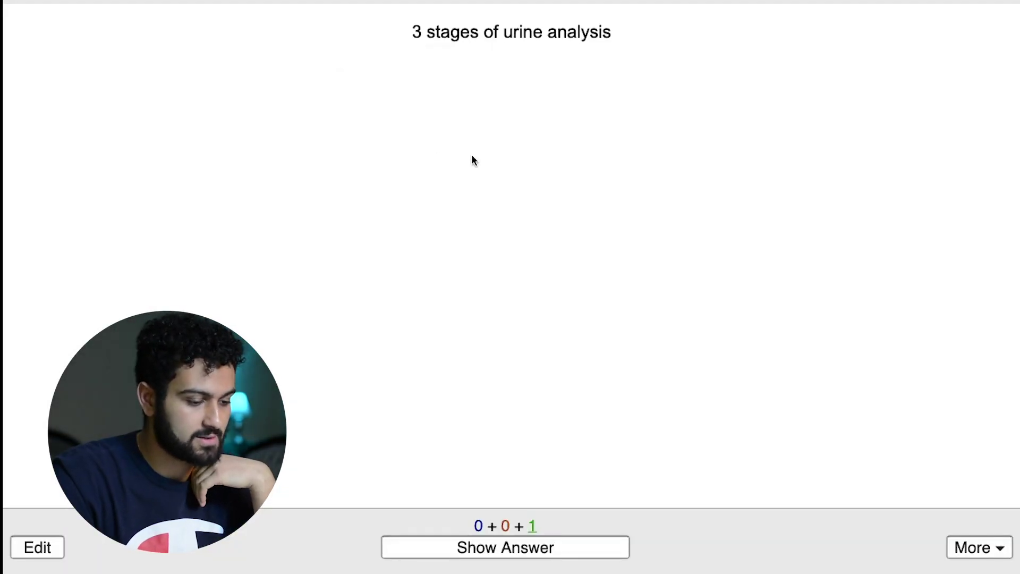
- Reveal the answer to the '3 stages of urine analysis' card
key(space)
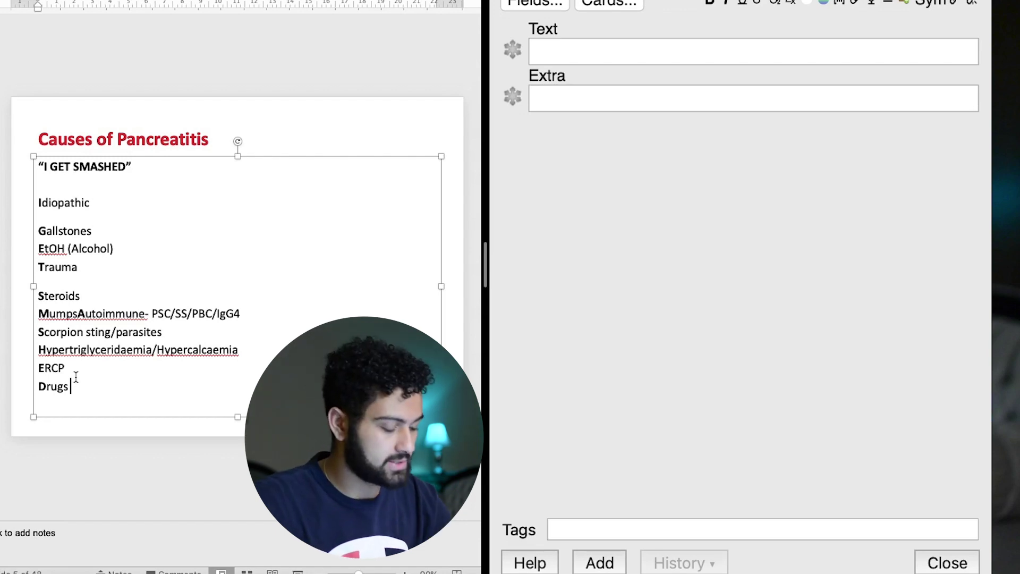
- Copy the slide's mnemonic into the Text field, with 'Causes of Pancreatitis' as the first line
click(68, 151)
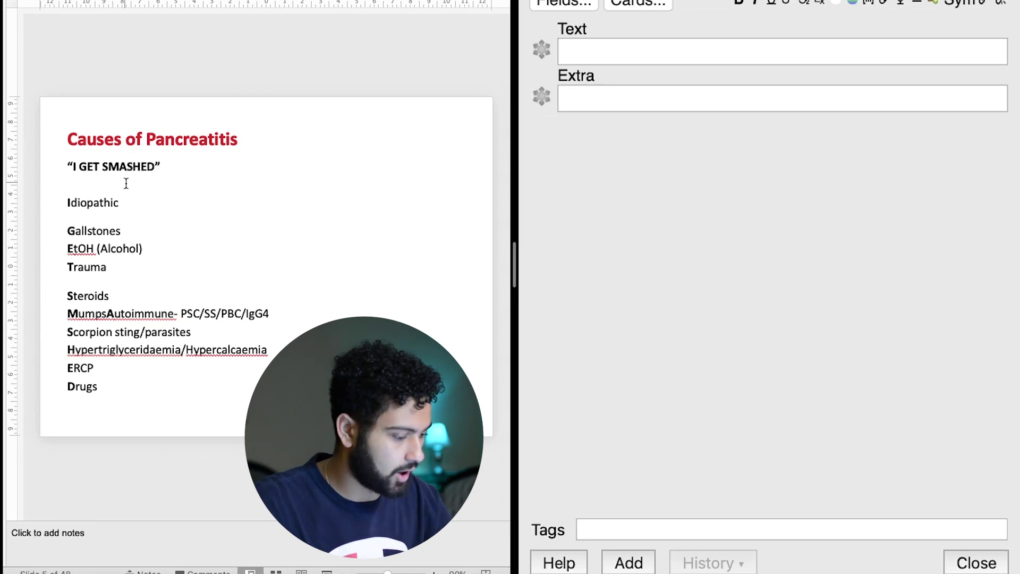
click(125, 406)
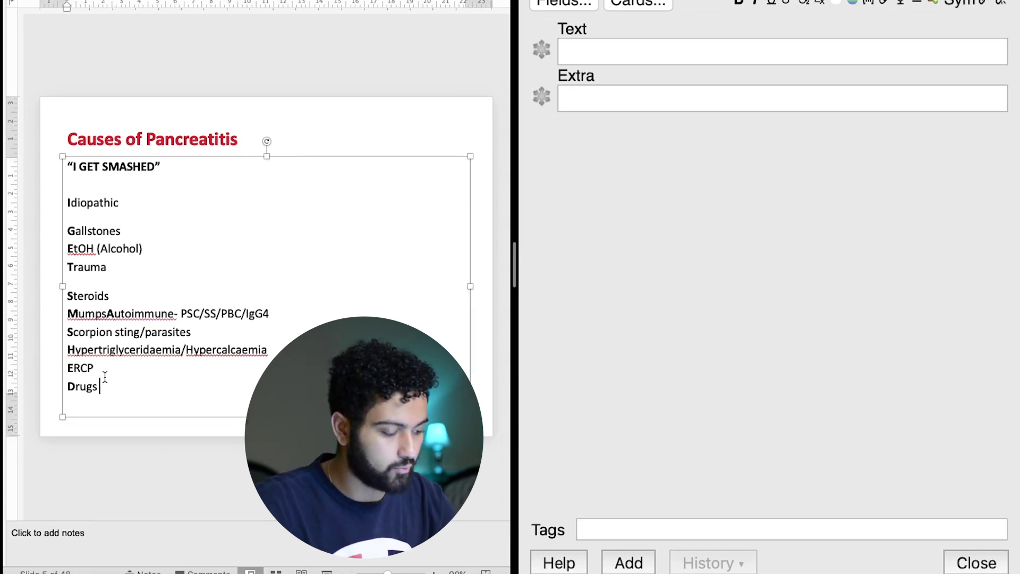
key(super+a)
key(super+c)
click(606, 53)
key(super+v)
click(160, 140)
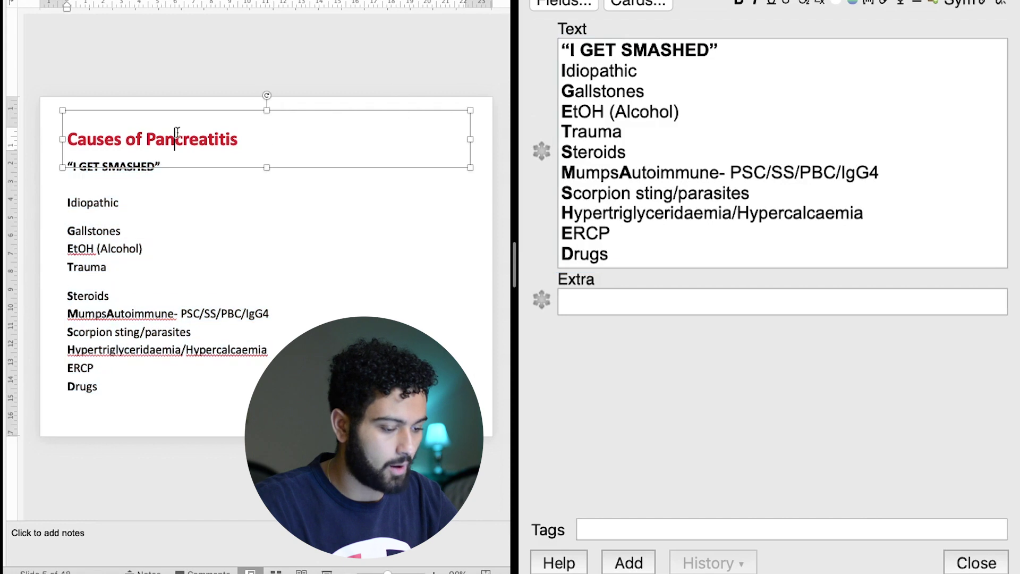
key(super+a)
click(563, 50)
key(Return)
click(592, 43)
key(super+v)
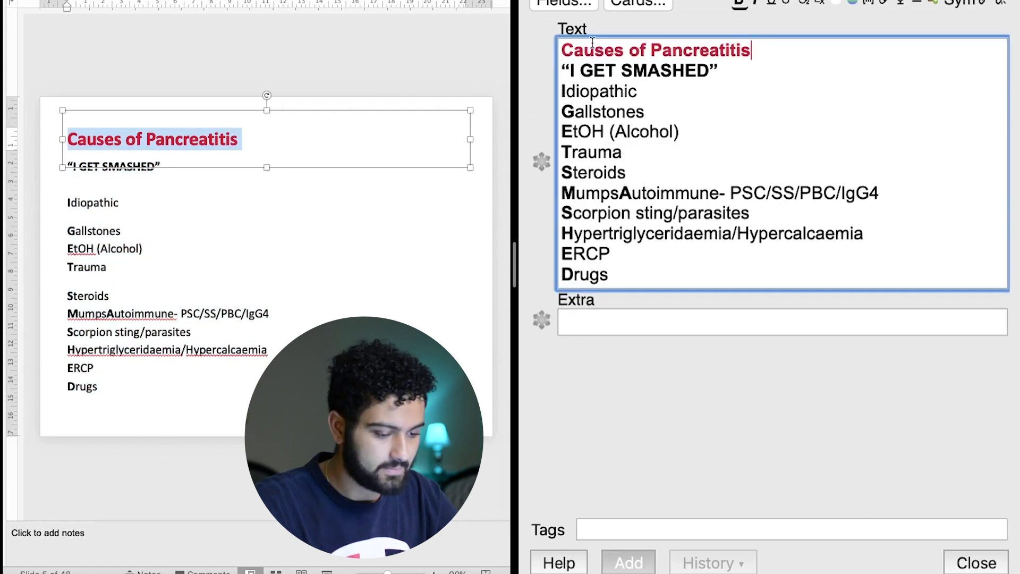
- Cloze the mnemonic block, then hide the letters after the initials of Idiopathic, Gallstones and EtOH
drag(563, 68, 680, 288)
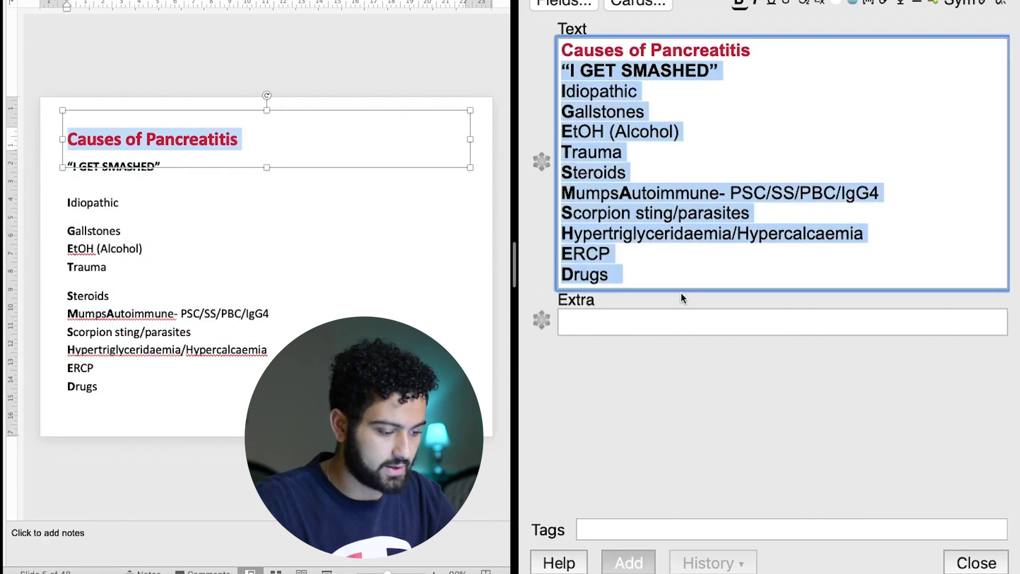
key(super+shift+c)
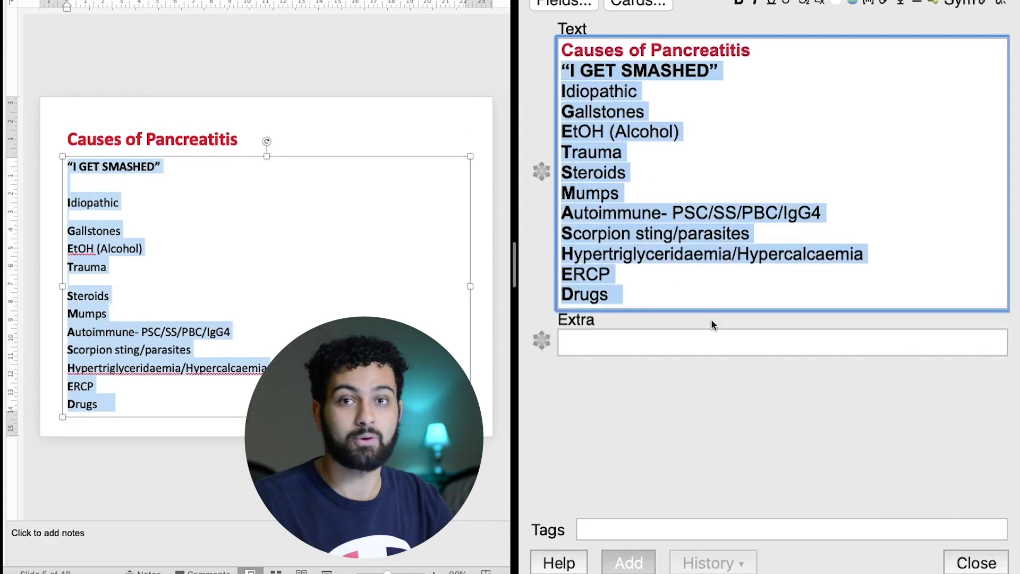
drag(637, 92, 567, 92)
key(ctrl+shift+c)
drag(649, 112, 575, 111)
key(ctrl+shift+c)
drag(679, 132, 573, 153)
key(ctrl+shift+c)
- Cloze the remaining causes after their initials, through Hypertriglyceridaemia and ERCP, and add the note
key(ctrl+shift+c)
drag(627, 173, 573, 193)
key(ctrl+shift+c)
key(ctrl+shift+c)
drag(822, 213, 574, 212)
key(ctrl+shift+c)
drag(781, 234, 573, 234)
key(ctrl+shift+c)
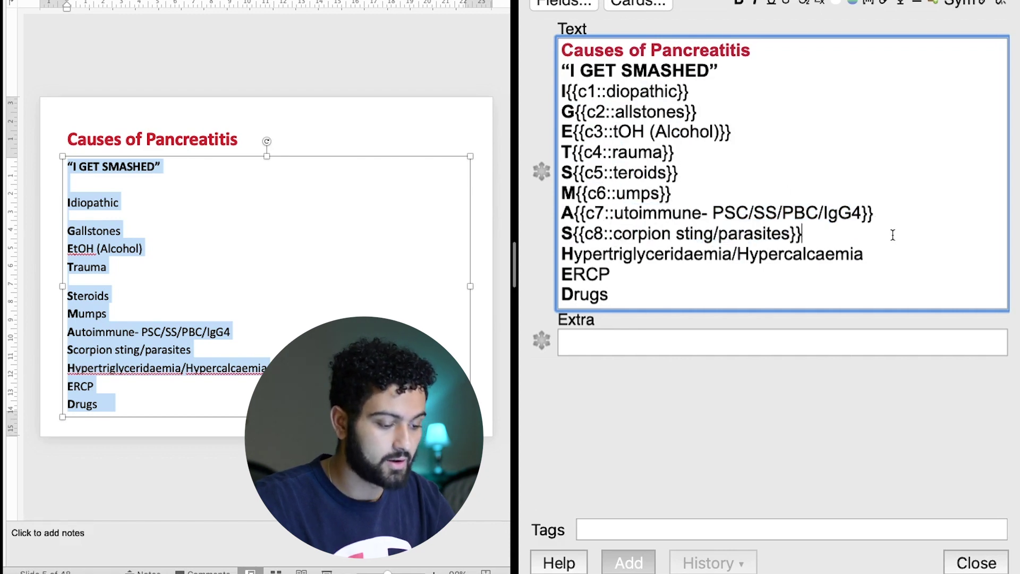
drag(866, 254, 572, 254)
key(ctrl+shift+c)
drag(611, 294, 570, 273)
key(ctrl+shift+c)
key(ctrl+shift+c)
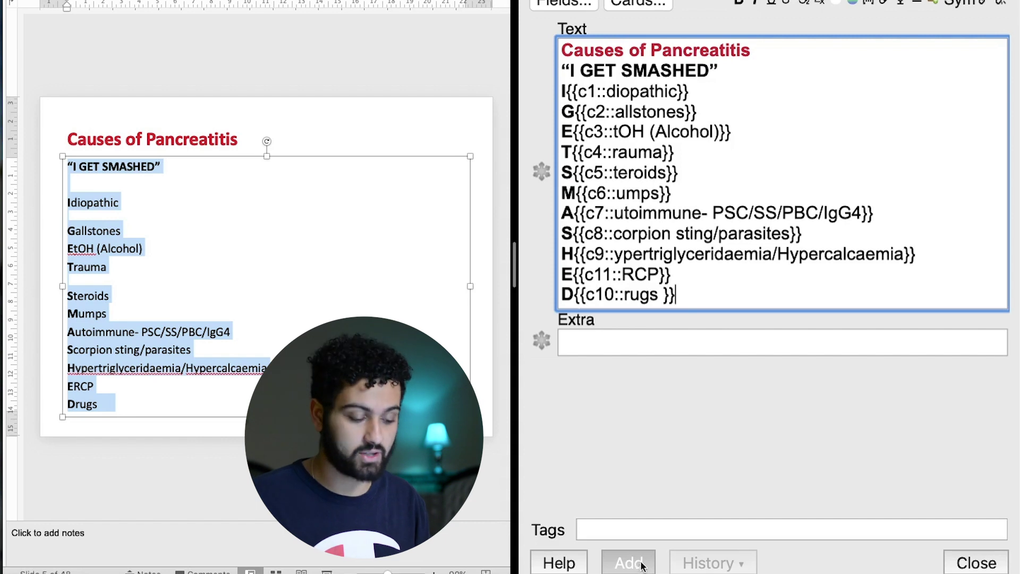
click(642, 567)
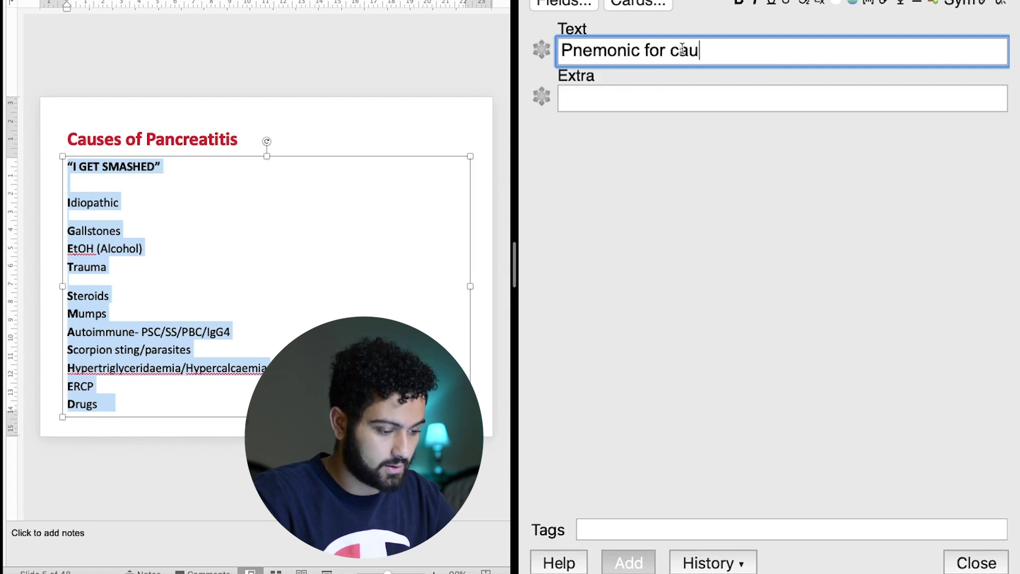
- Start a new line below the heading and type 'I GET SMASHED'
key(Return)
key(Return)
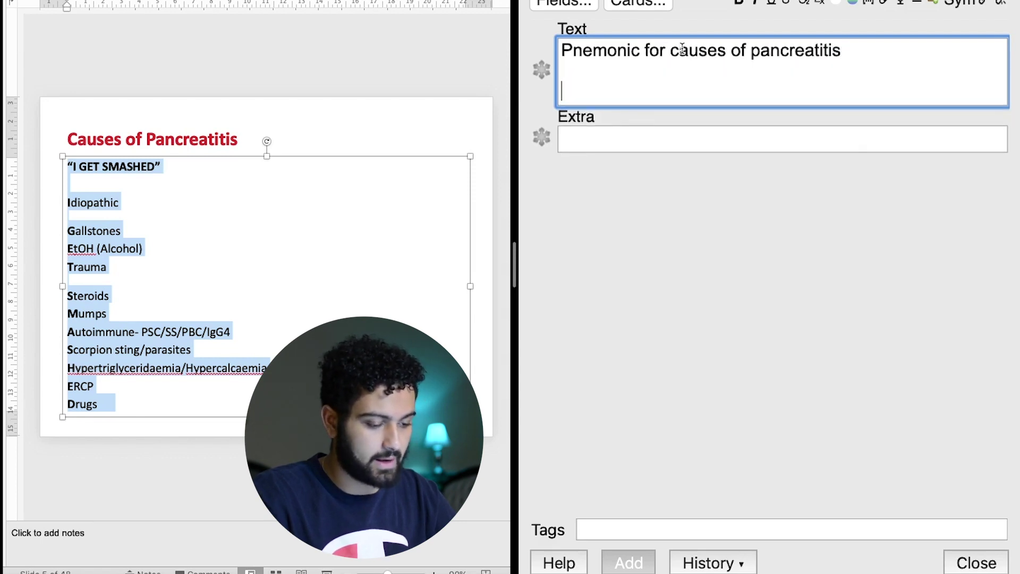
text(I GET SMASHED)
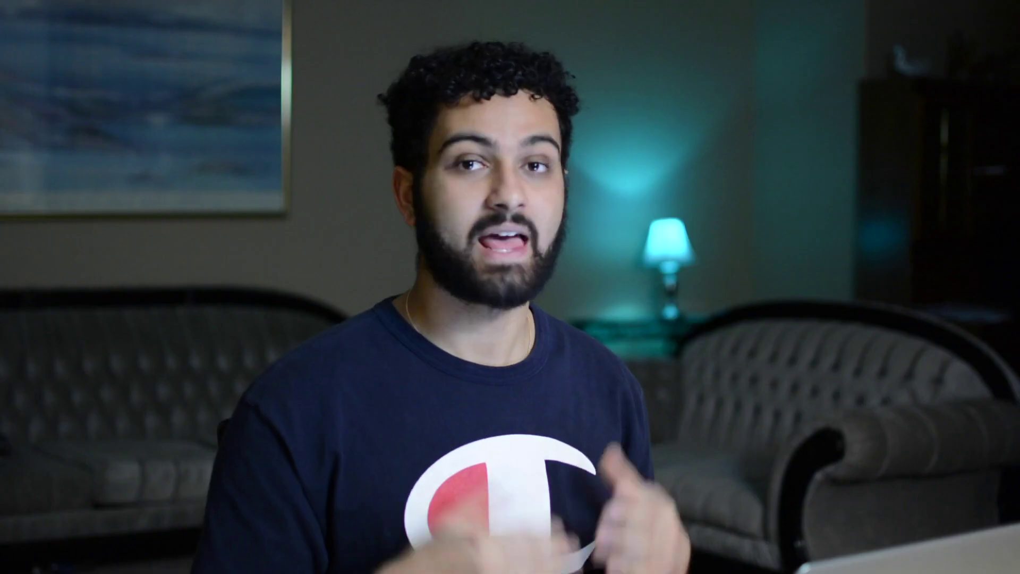